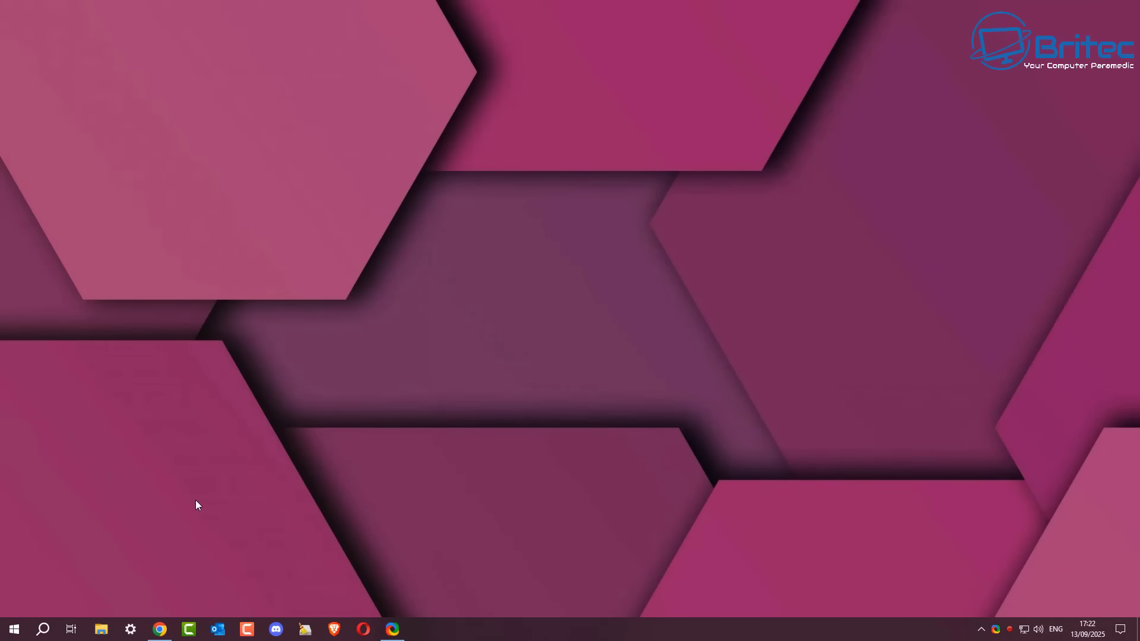
Step: Restore Chrome from the taskbar to show Microsoft's Download Windows 11 page
left_click(160, 630)
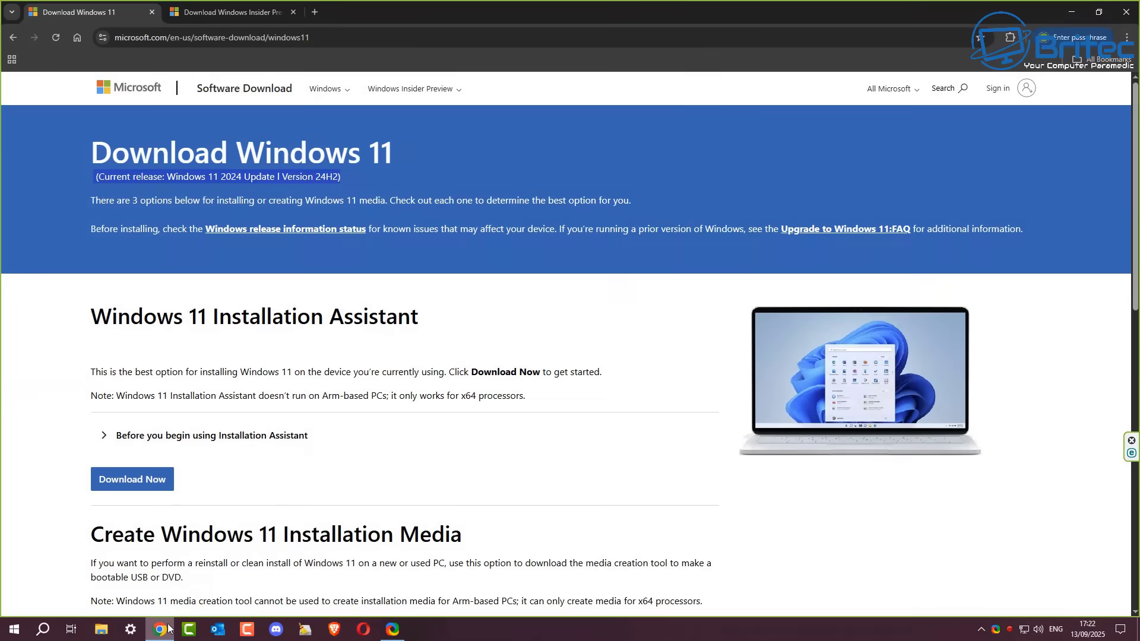
left_click(386, 175)
left_click_drag(344, 176, 104, 176)
left_click(309, 181)
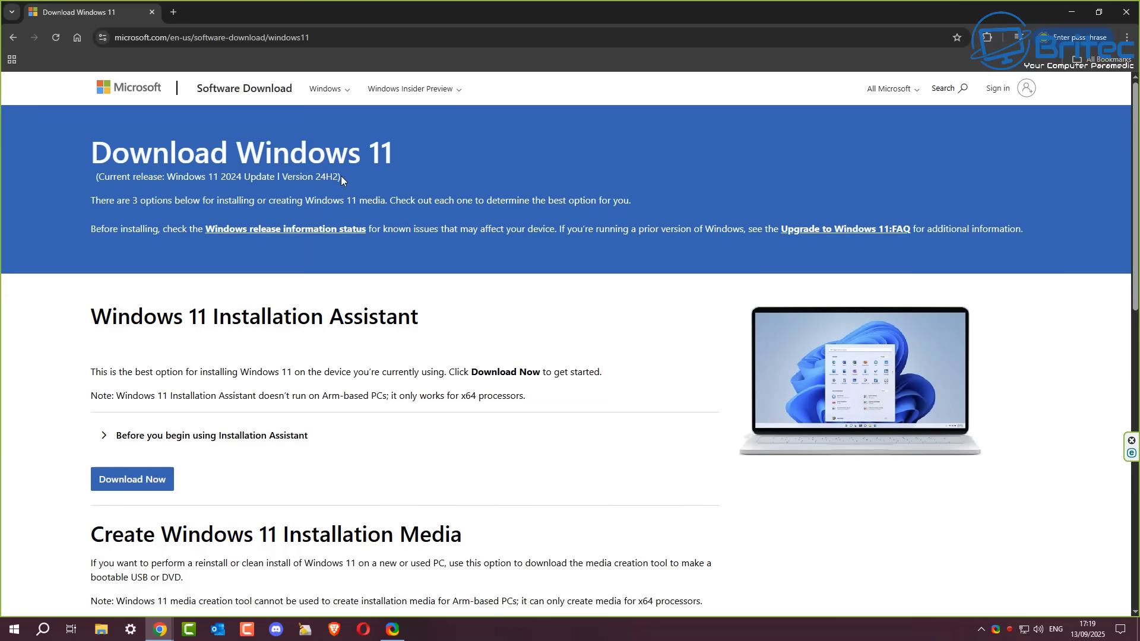
left_click_drag(343, 177, 94, 175)
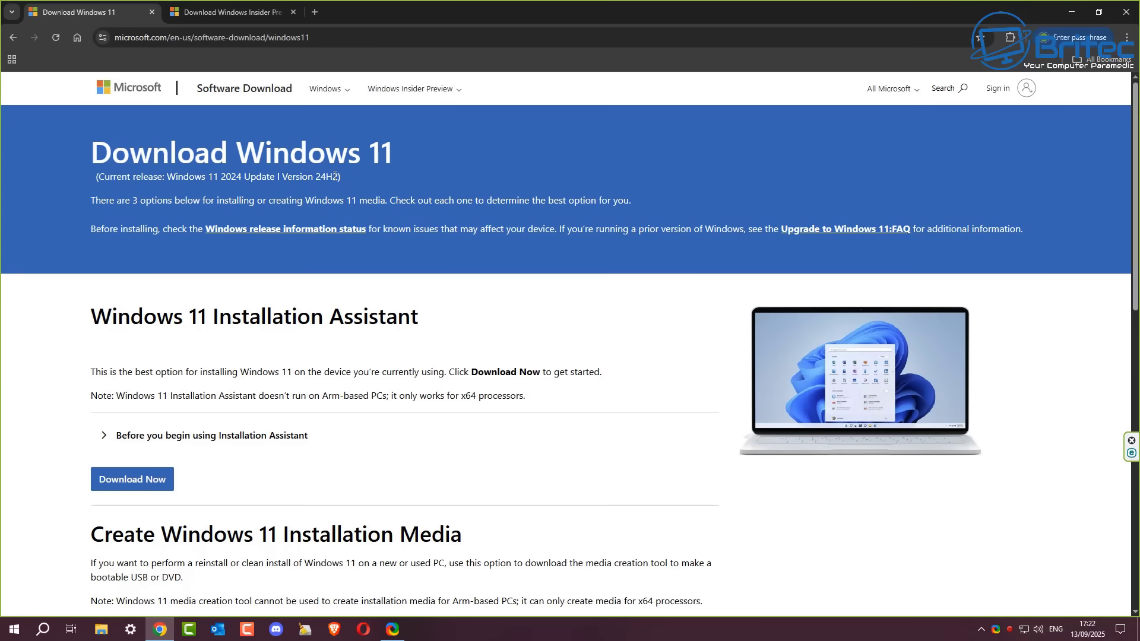
Step: Open the Insider Preview downloads page, sign in staying signed in, and decline the Copilot offer
left_click(226, 12)
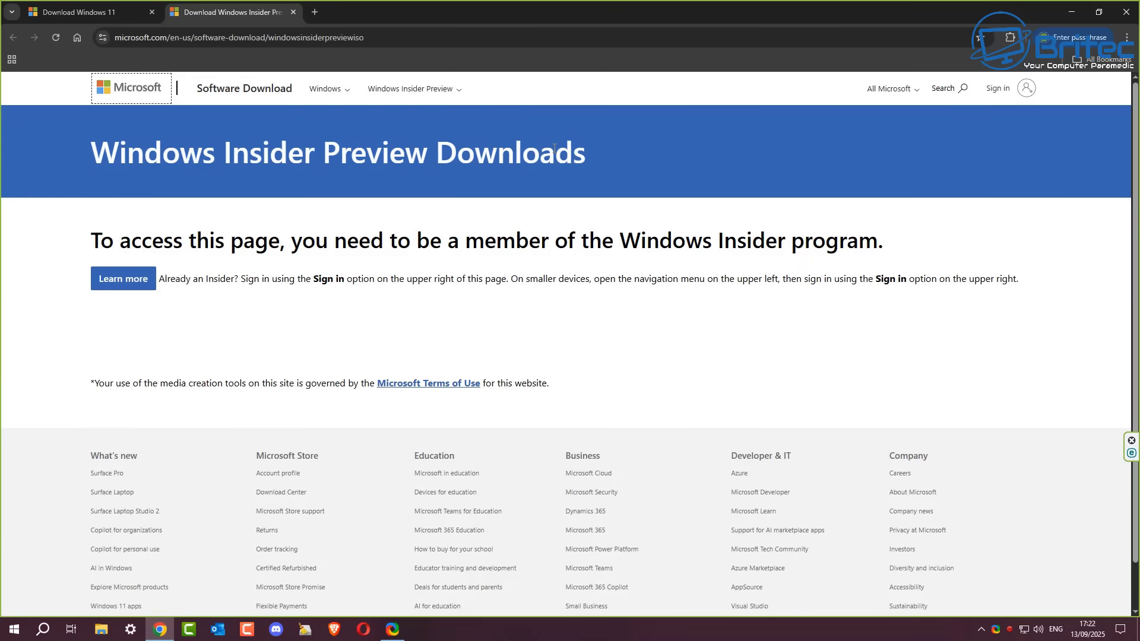
left_click(997, 89)
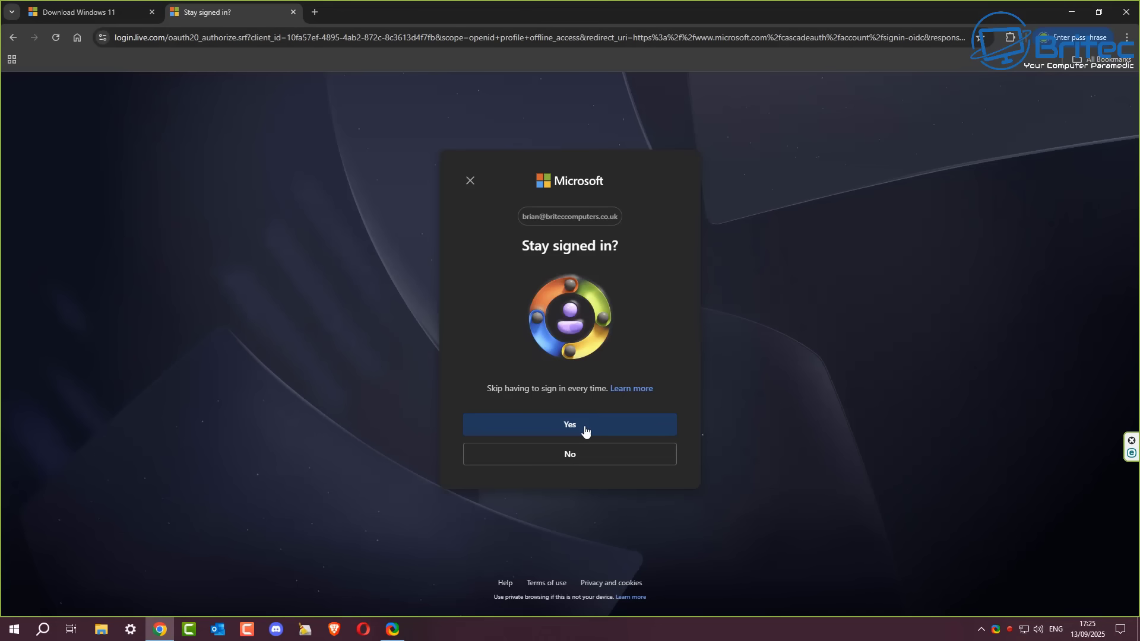
left_click(584, 426)
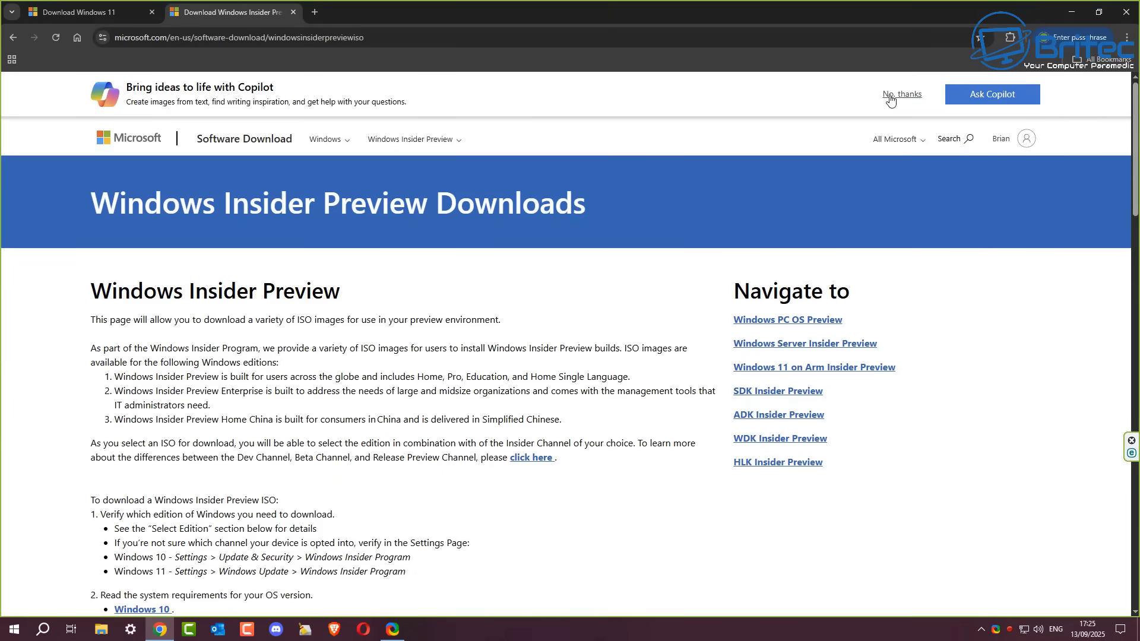
left_click(890, 98)
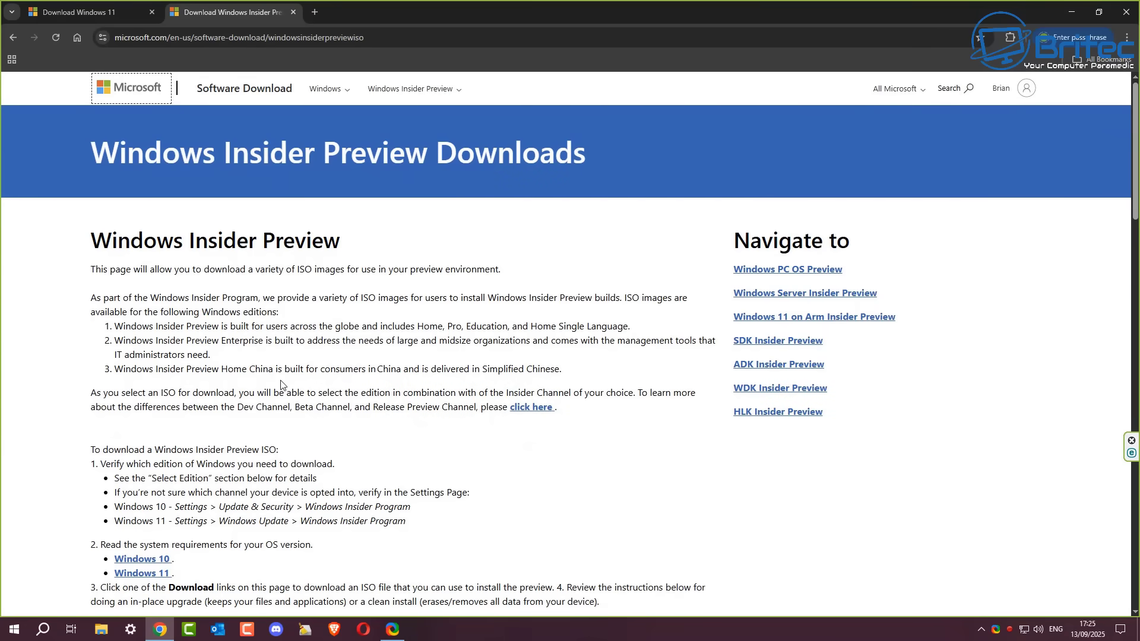
Step: Scroll down to Select edition and expand its list of Insider Preview builds
middle_click(484, 367)
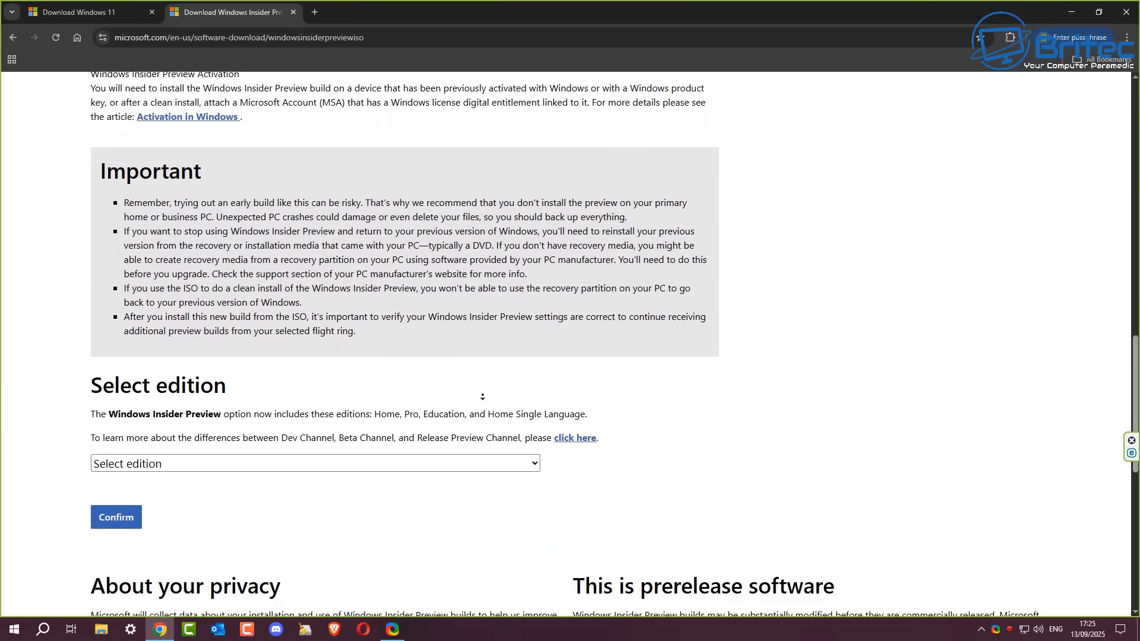
left_click(483, 399)
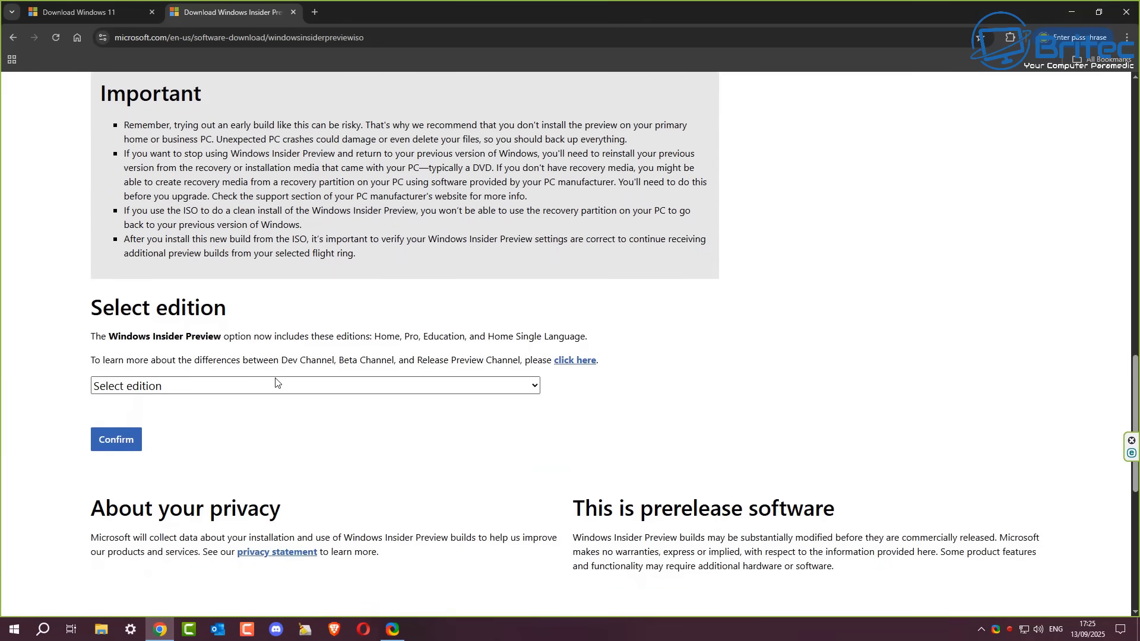
left_click(439, 385)
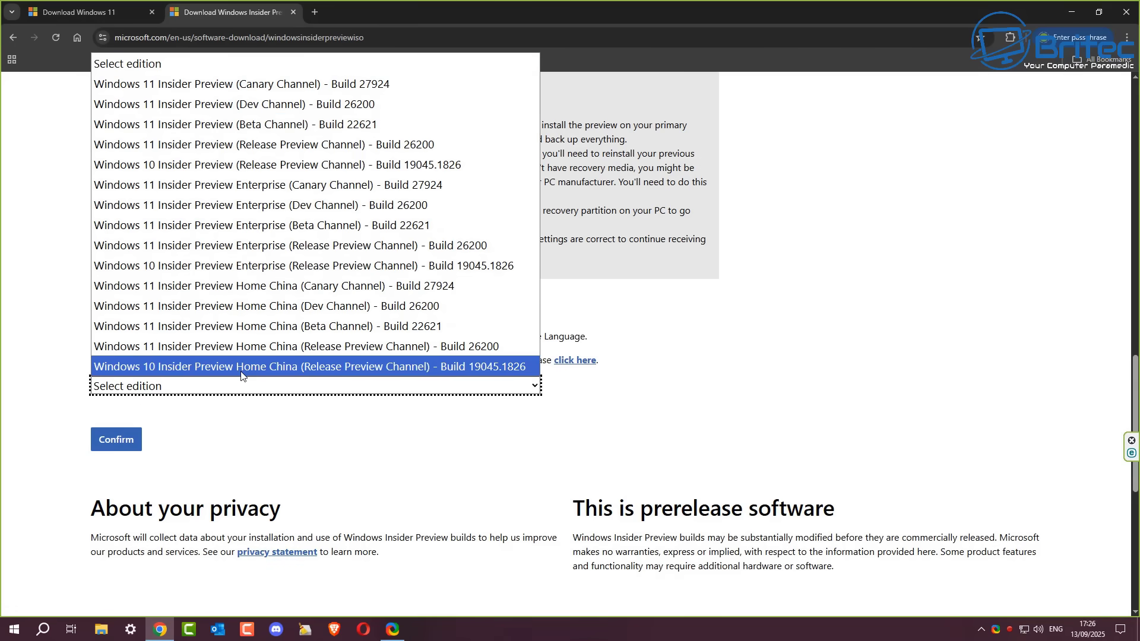
Step: Select the Release Preview Channel Build 26200 edition, not Dev Channel, and confirm it
left_click(269, 148)
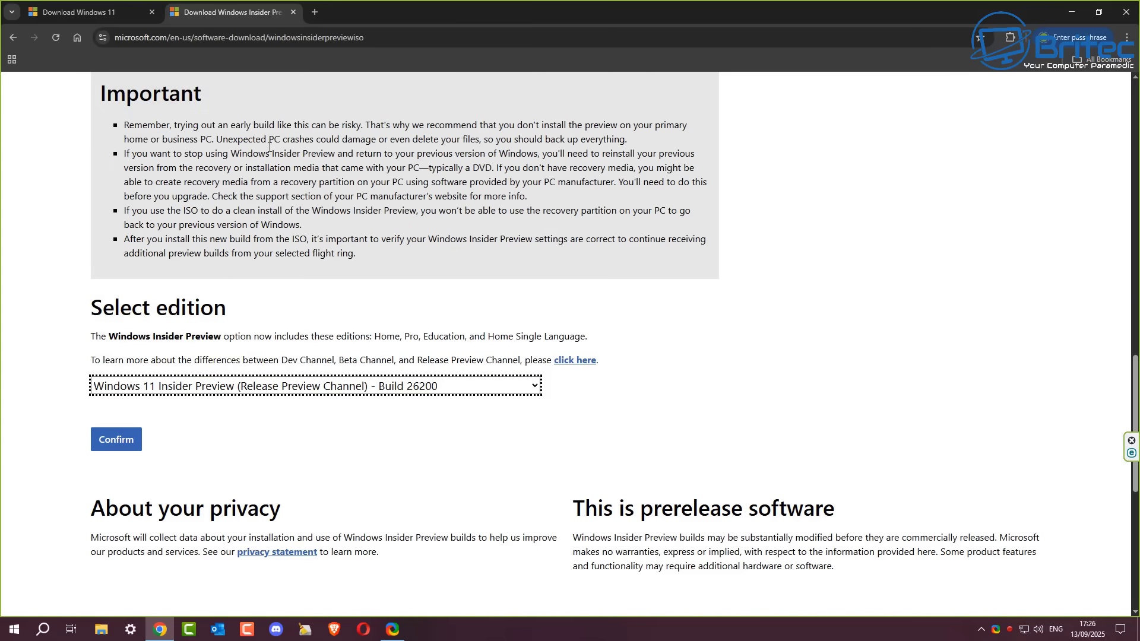
left_click(309, 391)
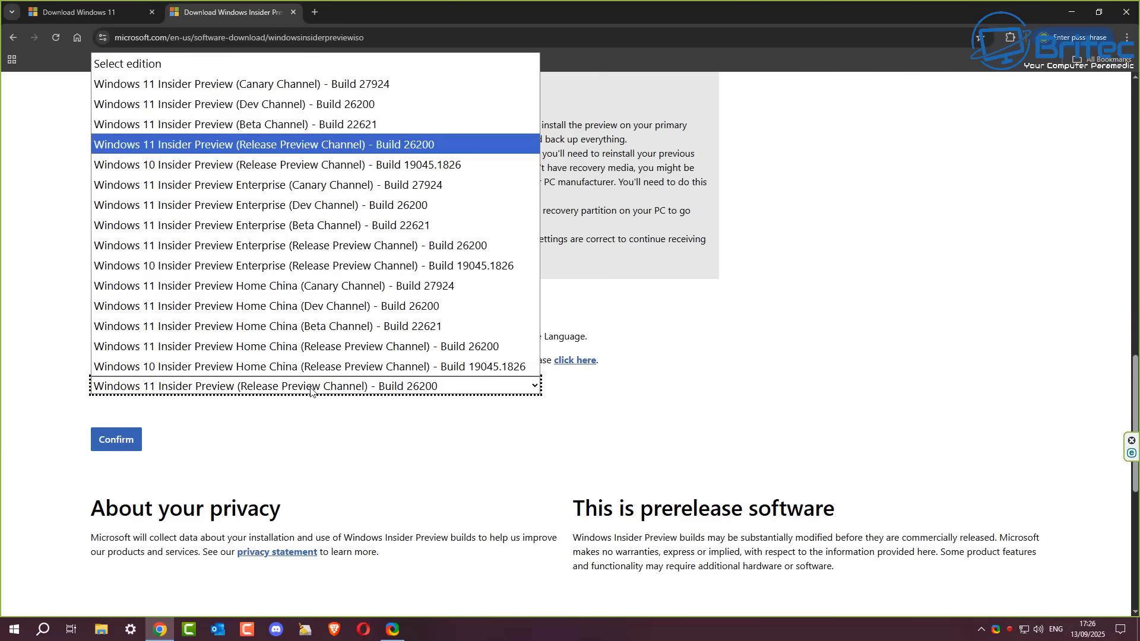
left_click(311, 111)
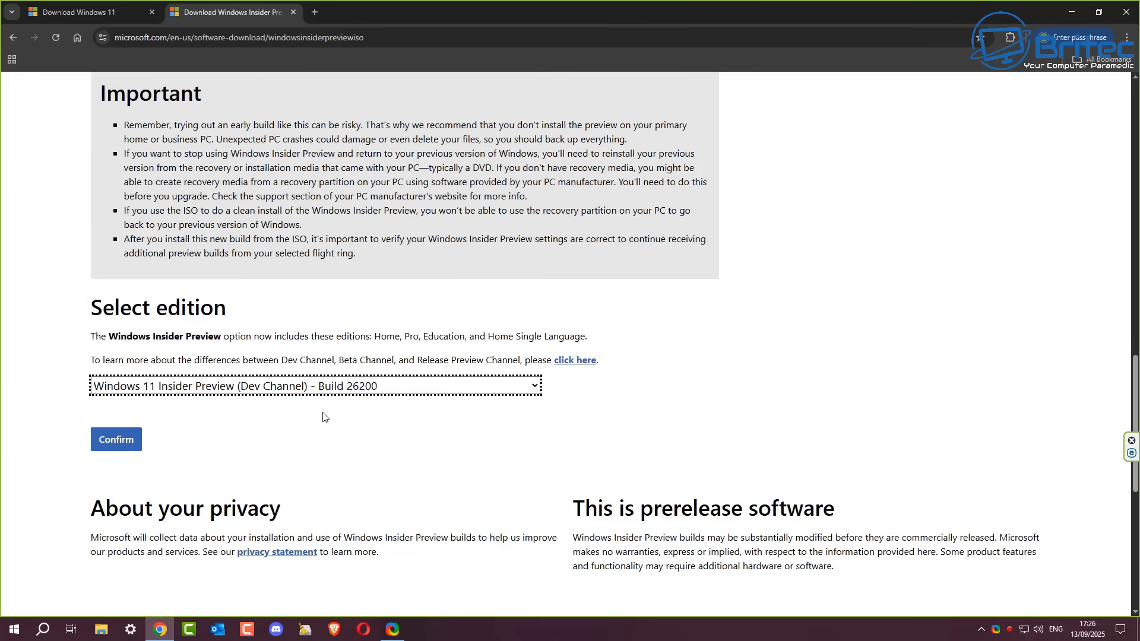
left_click(320, 389)
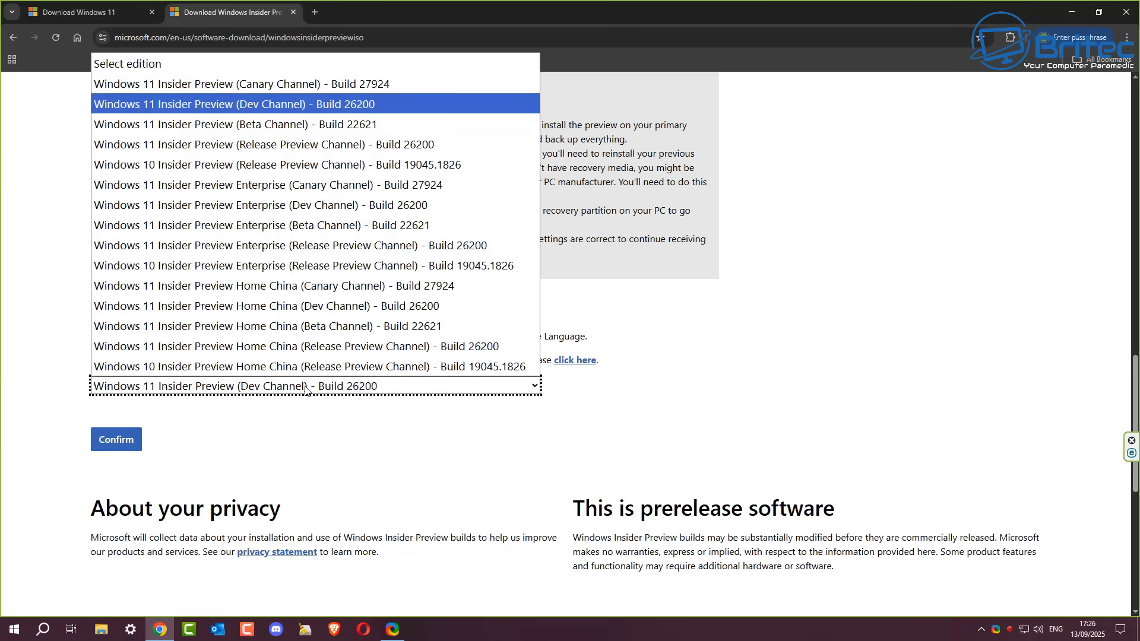
left_click(294, 153)
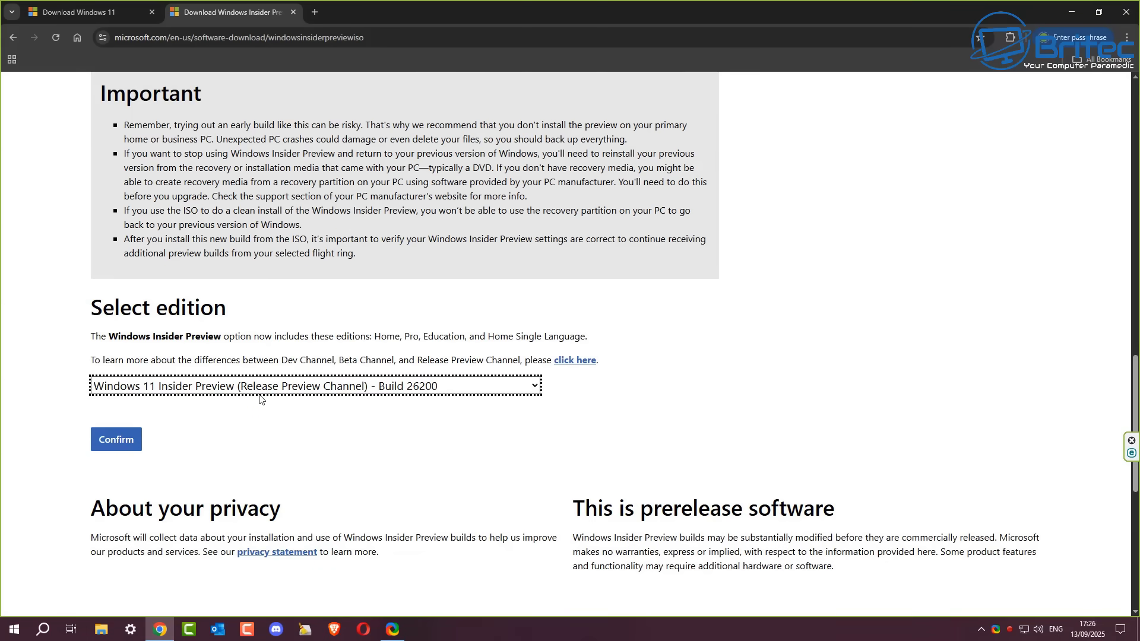
left_click(112, 441)
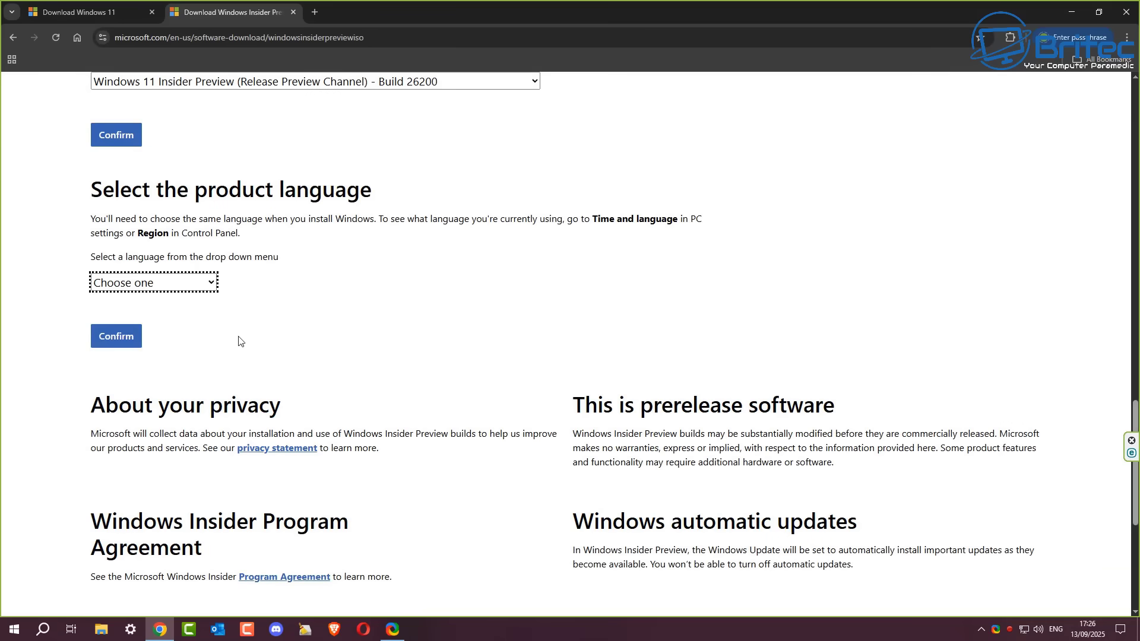
Step: Set the product language to English International and confirm it to get the download links
left_click(212, 283)
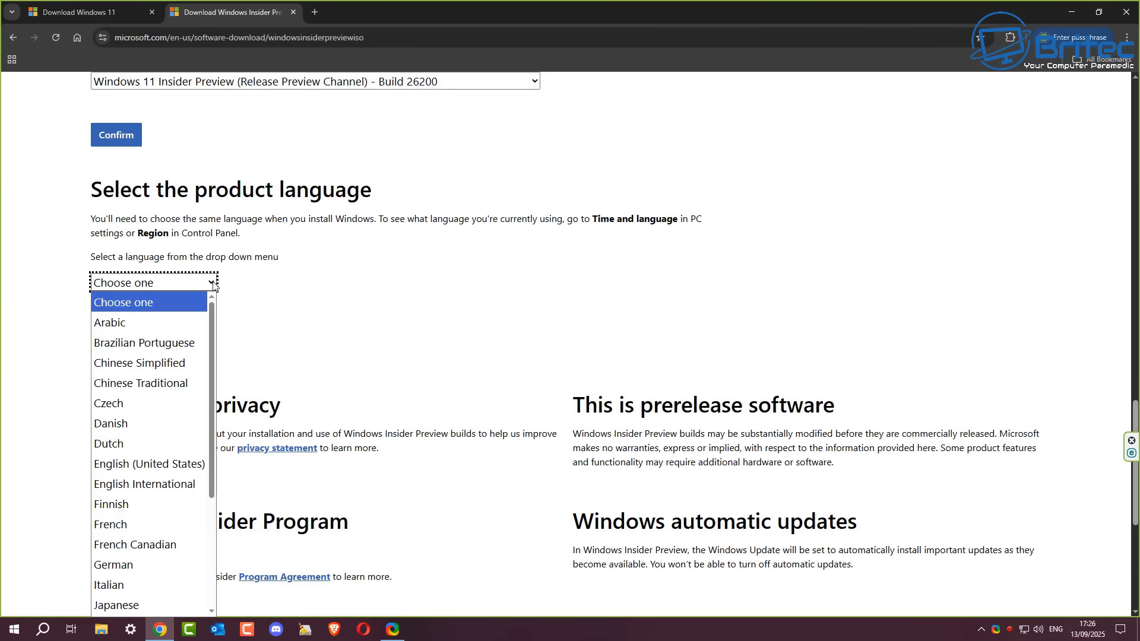
left_click(168, 485)
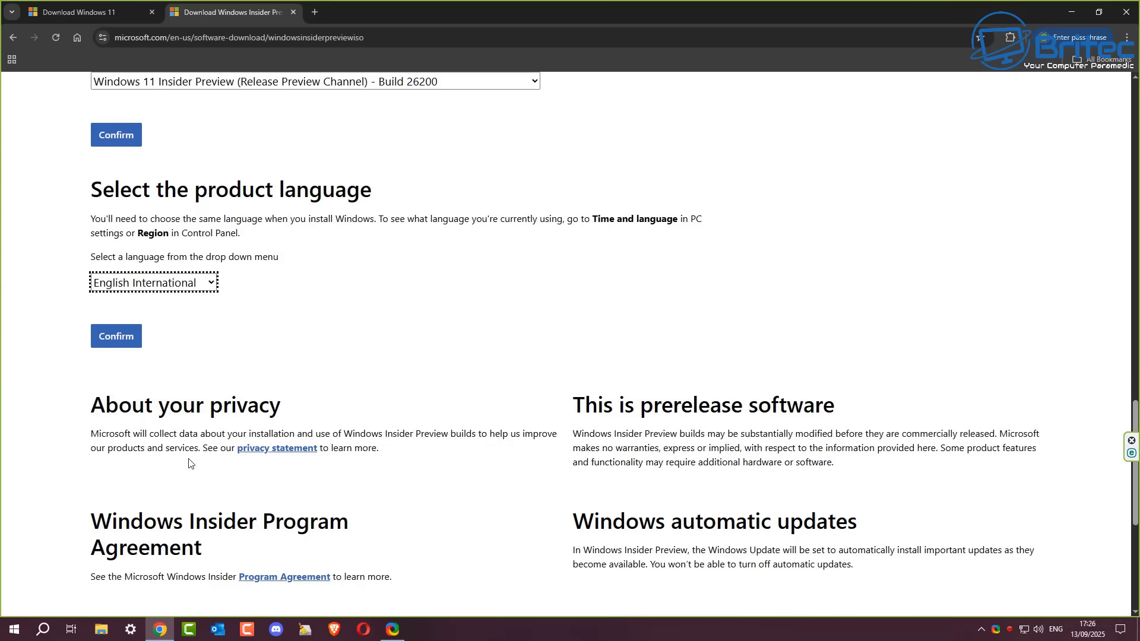
left_click(123, 338)
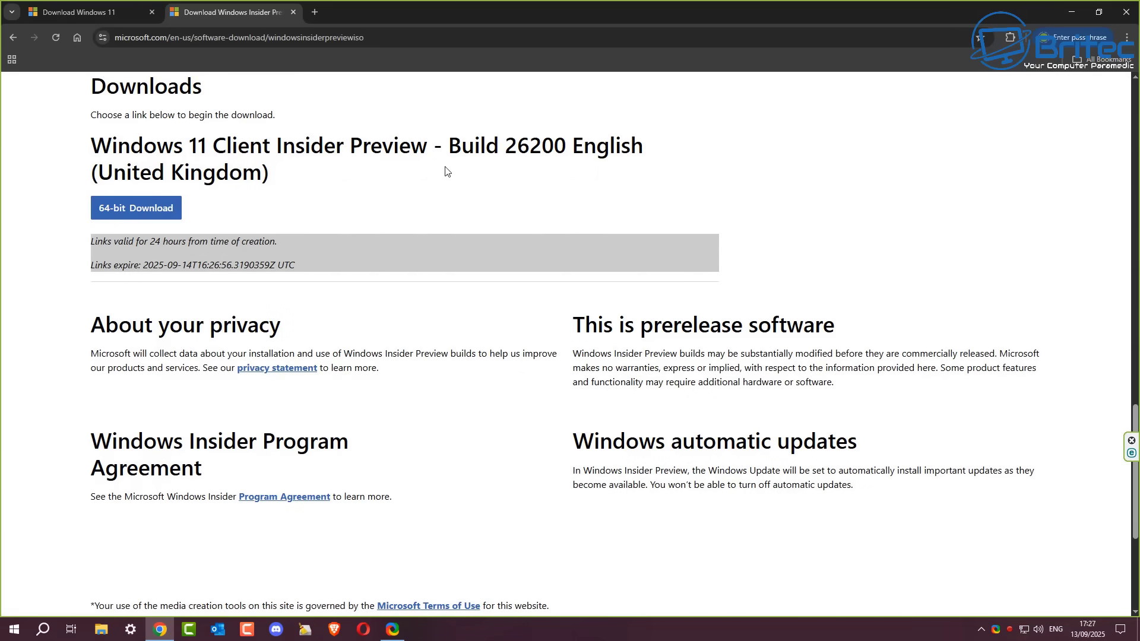
Step: Start the 64-bit Build 26200 ISO download and check its progress in Chrome's download list
left_click(124, 215)
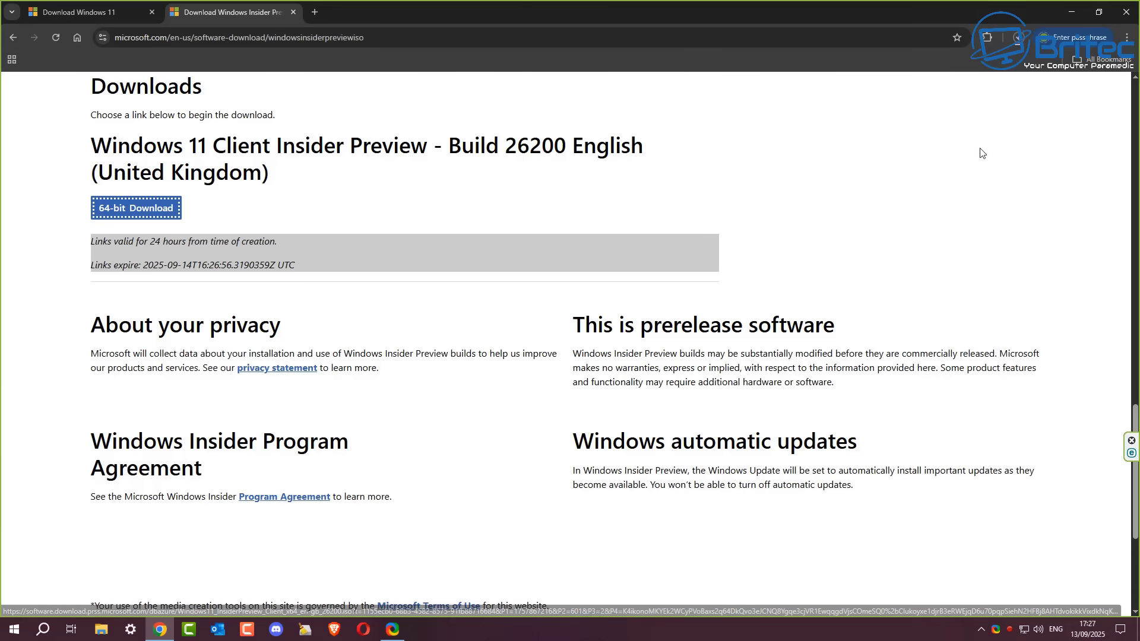
left_click(1022, 47)
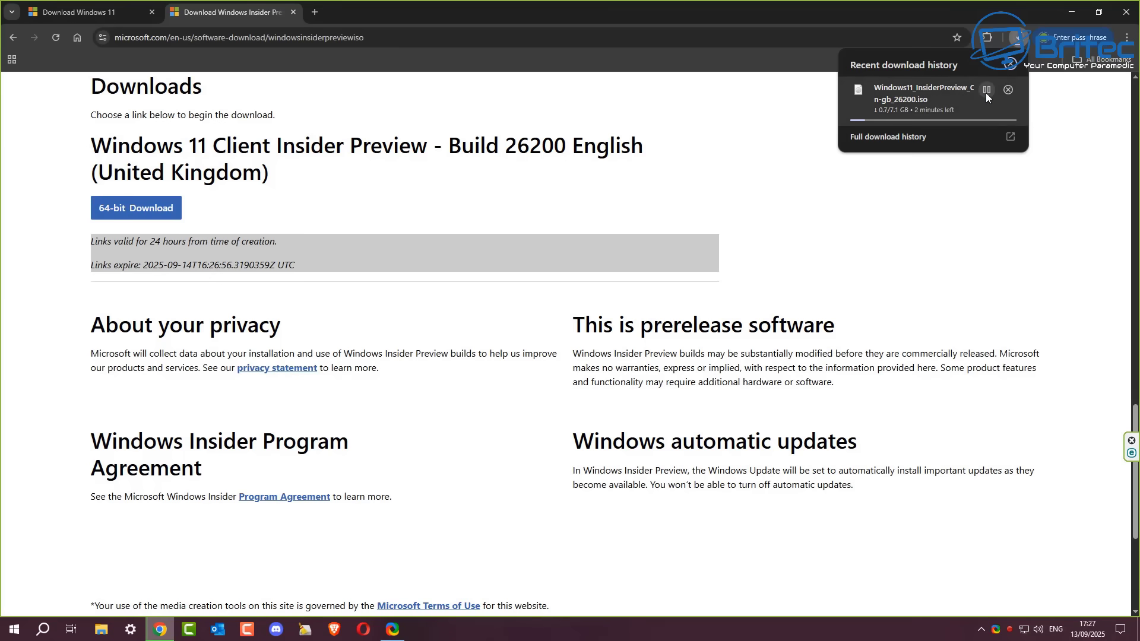
left_click(1004, 235)
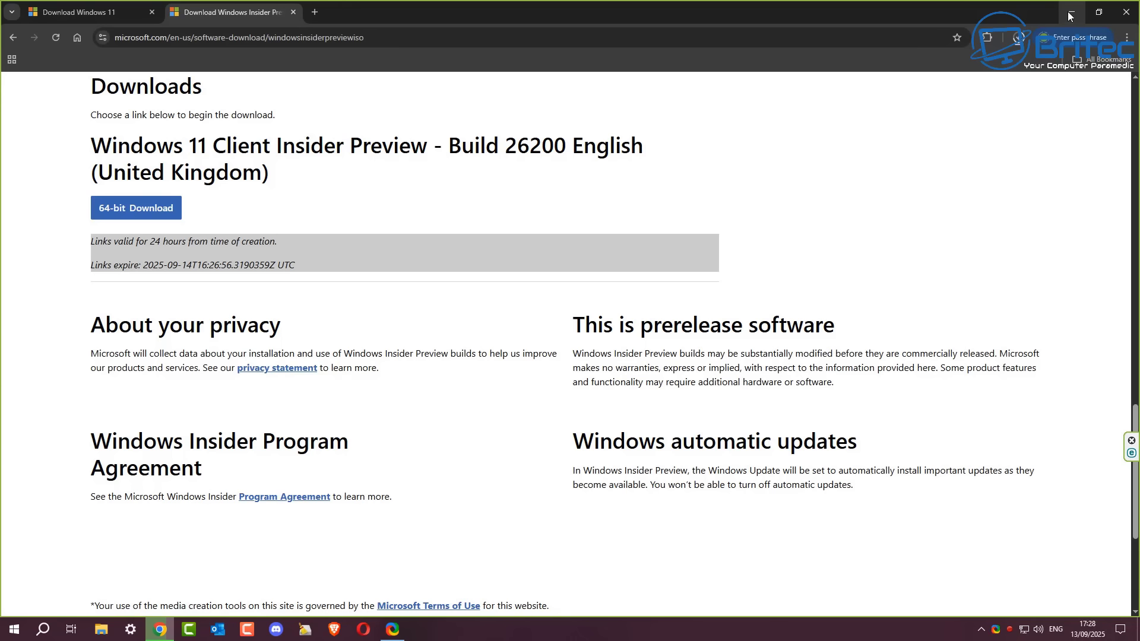
Step: Minimize Chrome and check the downloaded 7.06 GB ISO's properties in Downloads\windows 11 25H2
left_click(1070, 15)
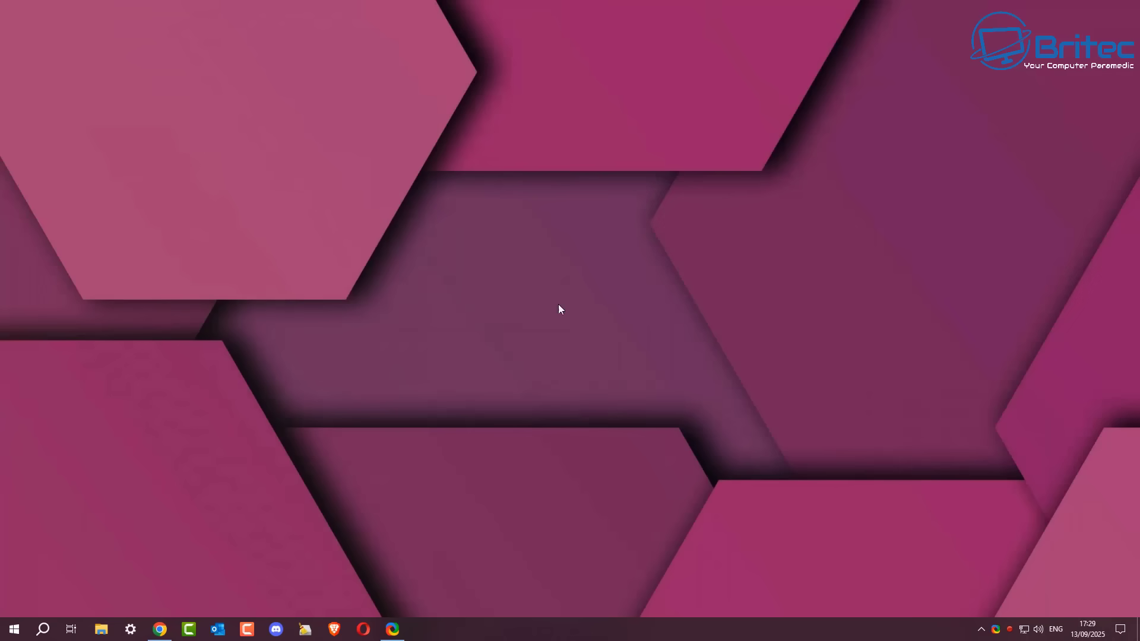
key("super+e")
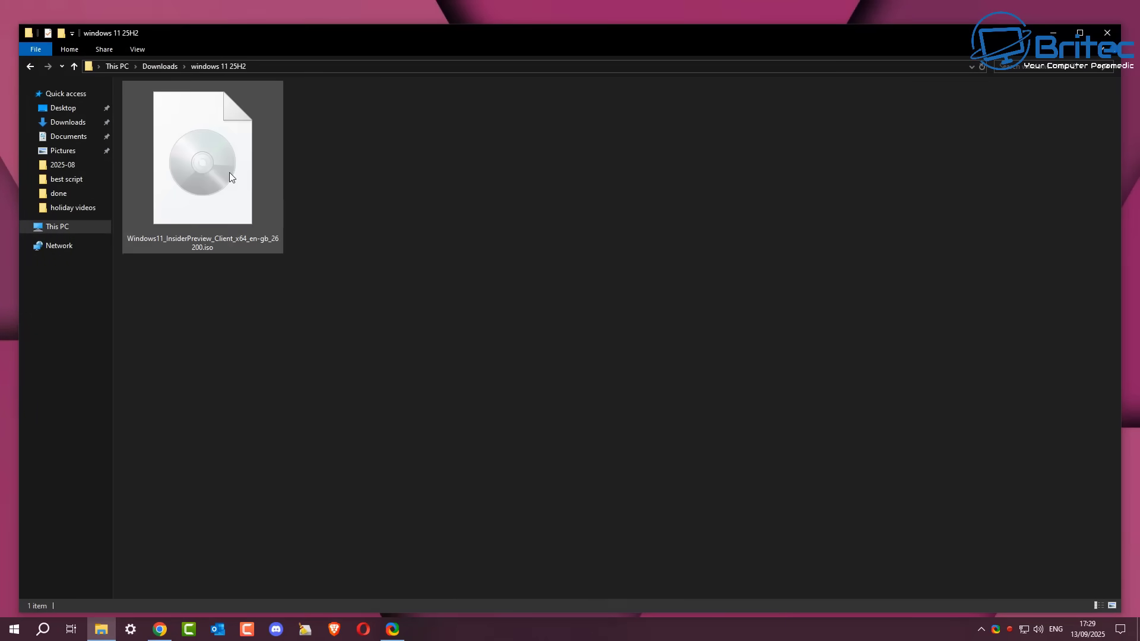
right_click(229, 172)
left_click(264, 433)
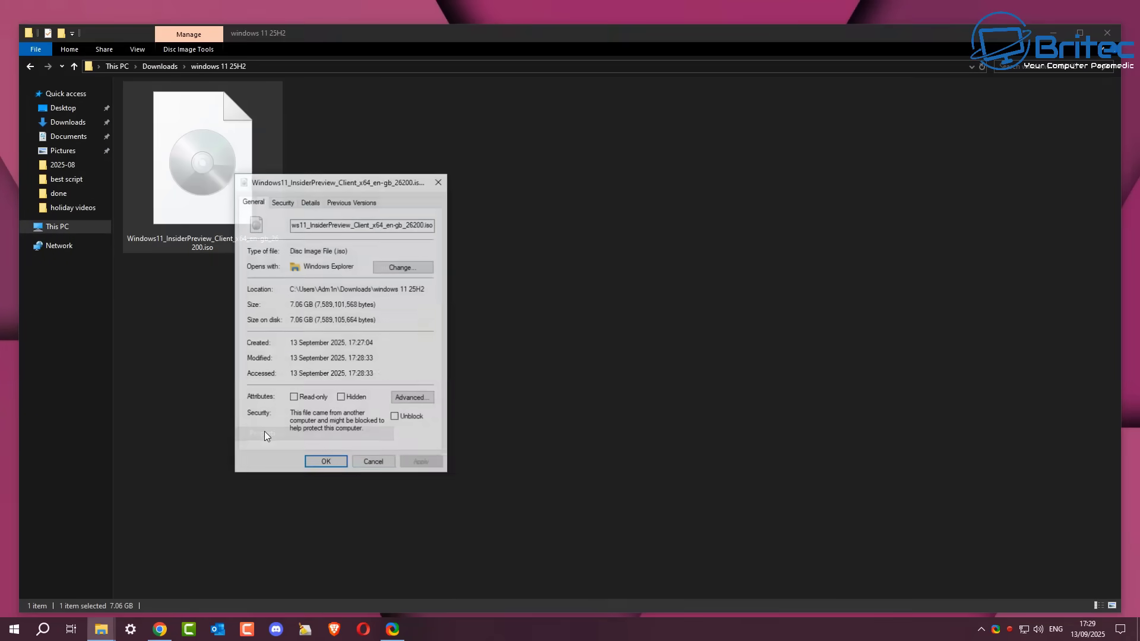
left_click(439, 181)
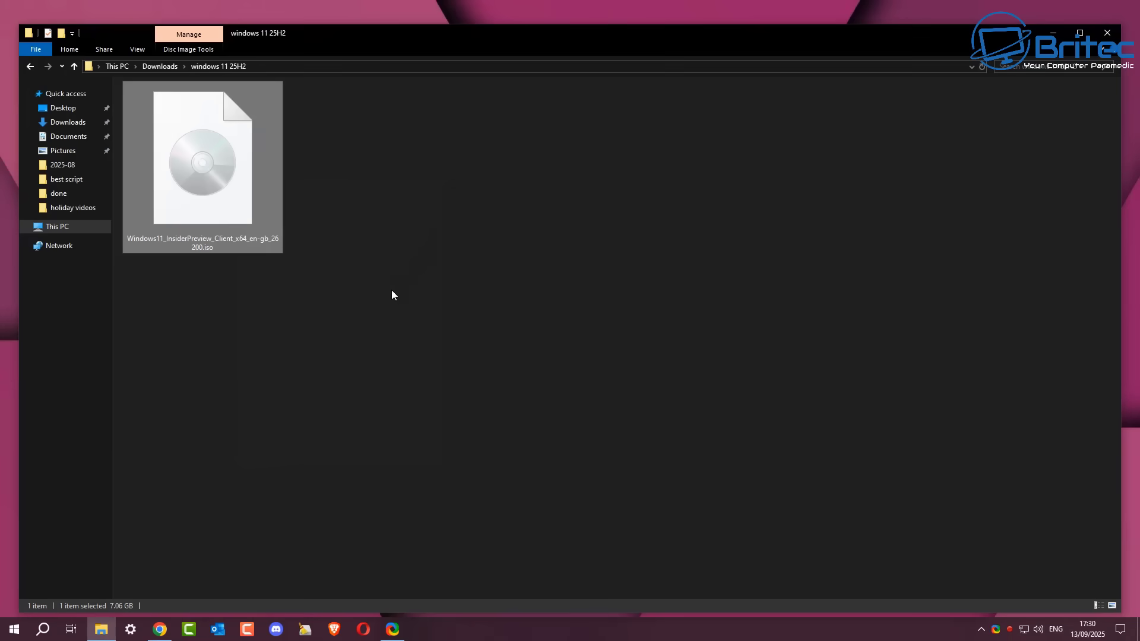
Step: Rename Windows11_InsiderPreview_Client_x64_en-gb_26200.iso to Windows11_25H2.iso, replacing the text after Windows11_ with 25H2
right_click(188, 242)
left_click(216, 482)
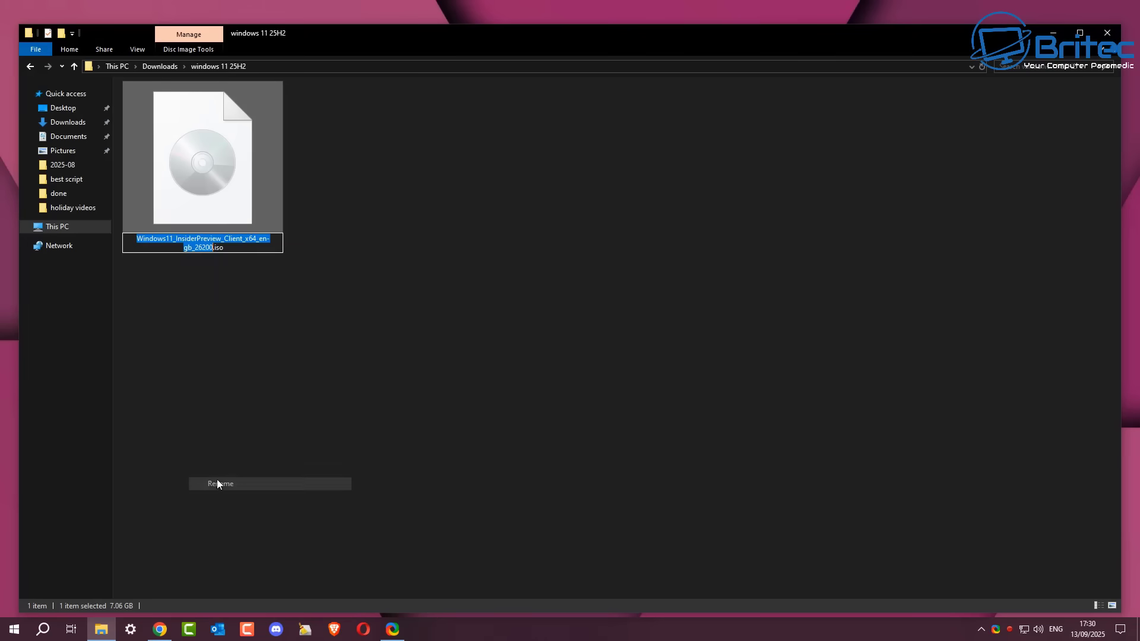
left_click_drag(213, 249, 175, 240)
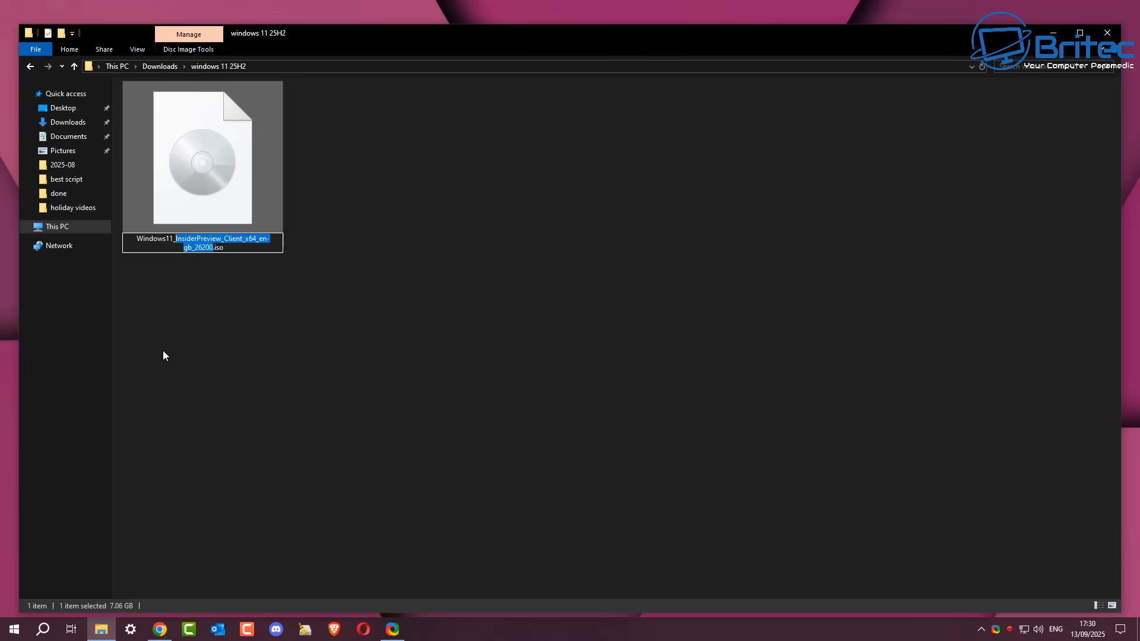
type("25H2")
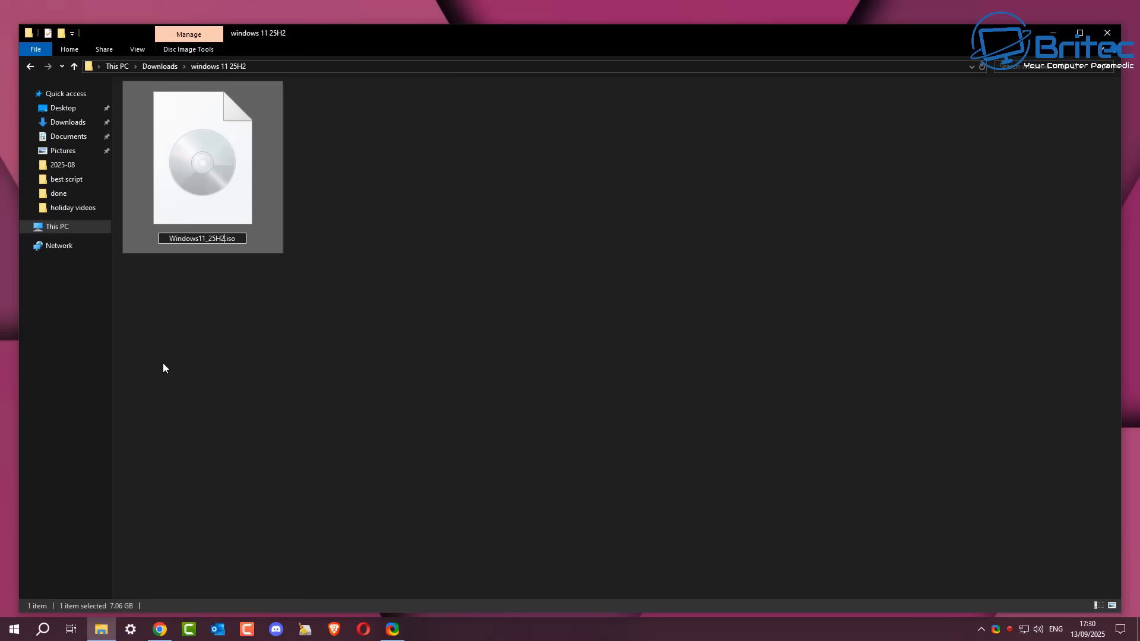
left_click(181, 338)
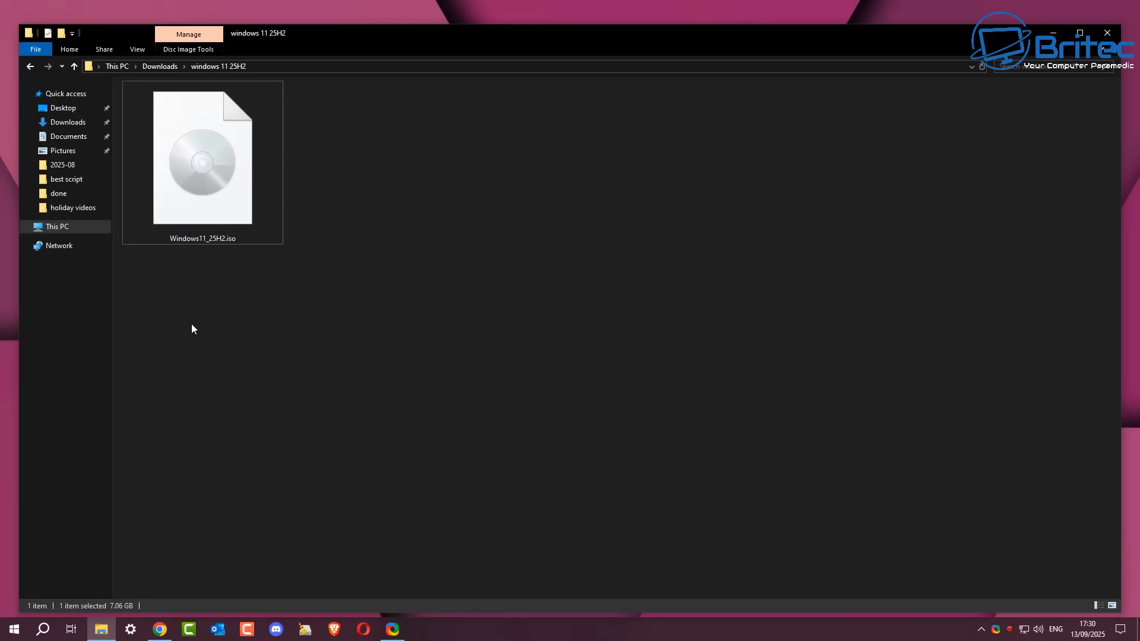
right_click(213, 169)
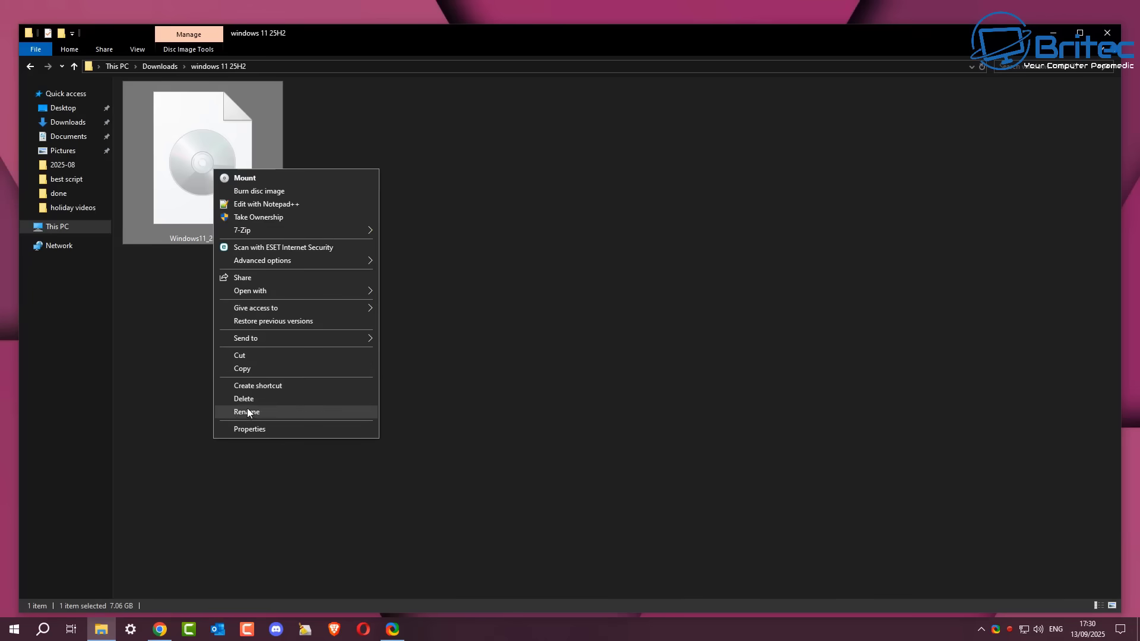
left_click(247, 428)
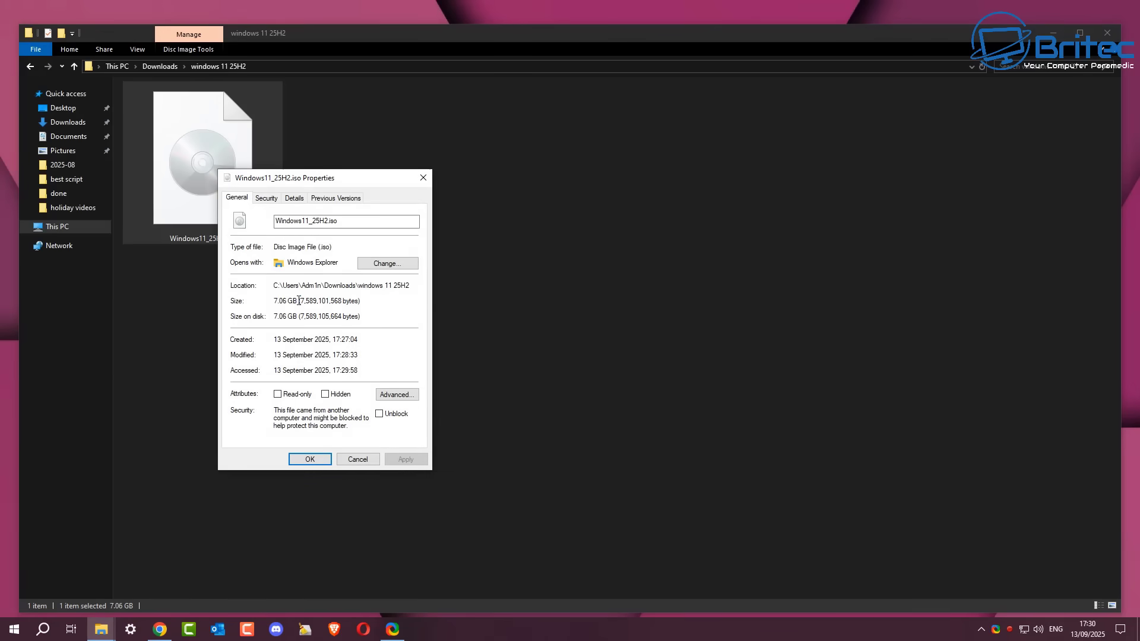
left_click_drag(299, 301, 273, 301)
left_click(358, 458)
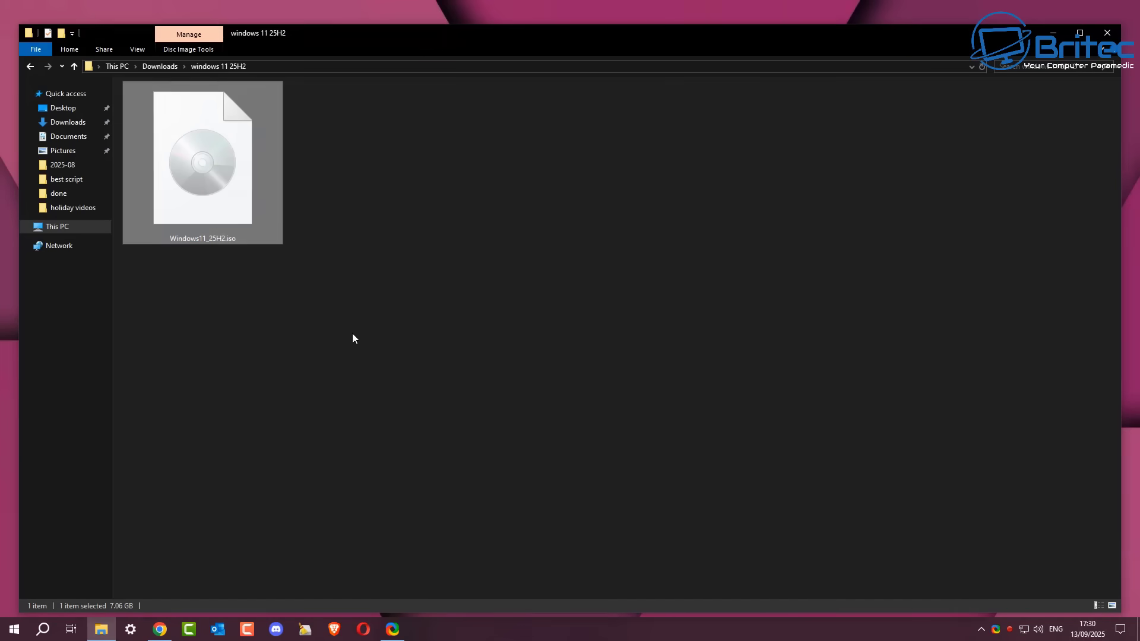
left_click(227, 339)
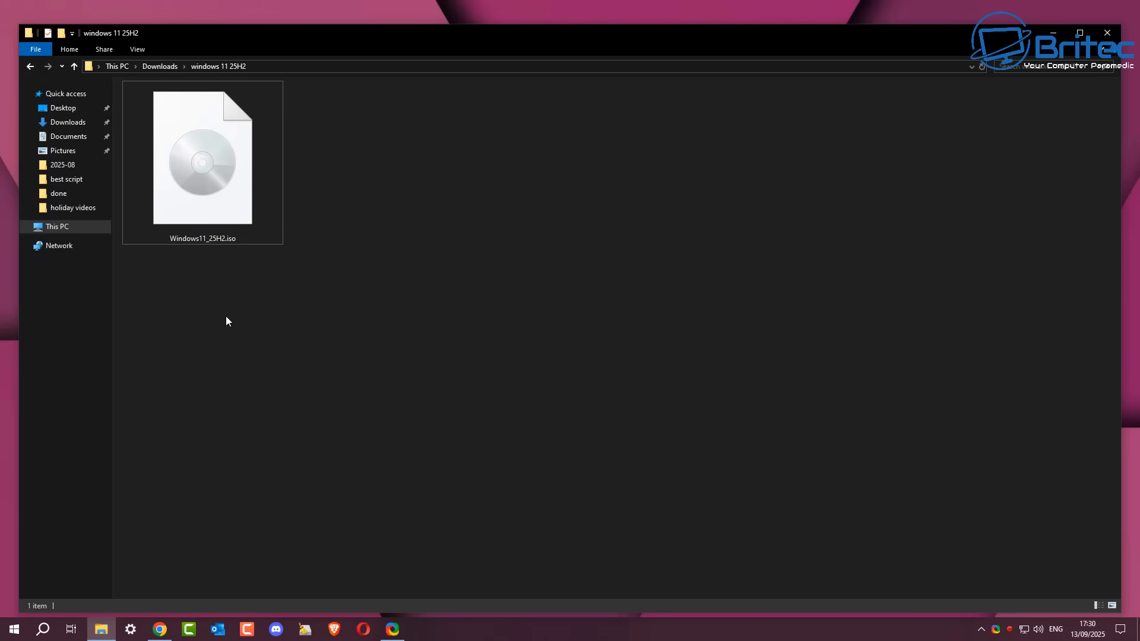
Step: Close File Explorer, leaving only the empty Windows desktop
left_click(1107, 31)
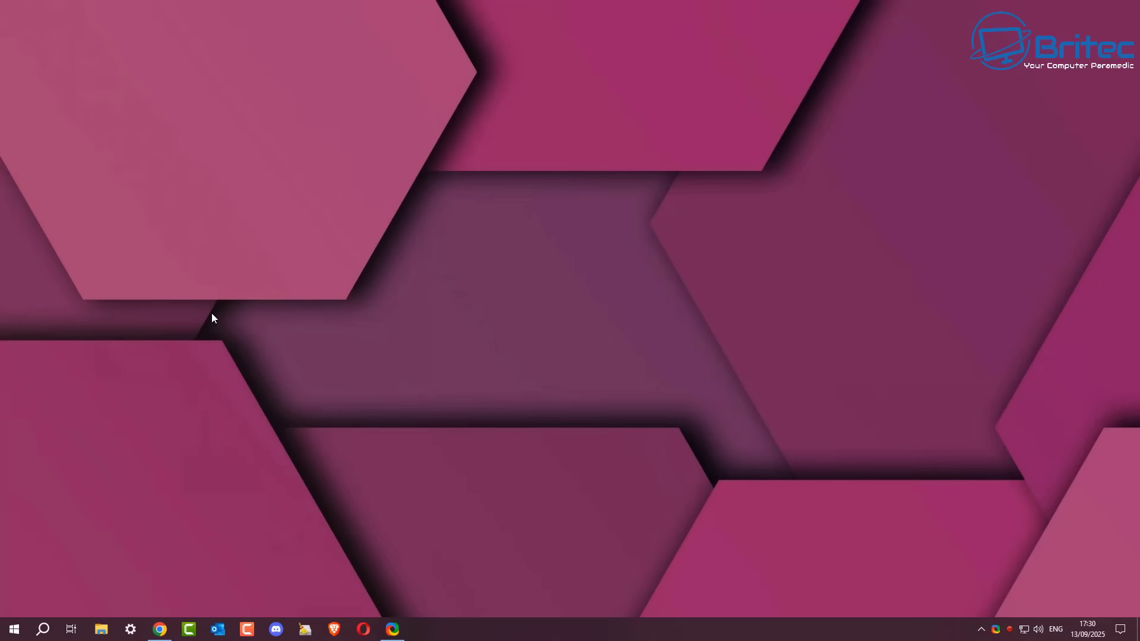